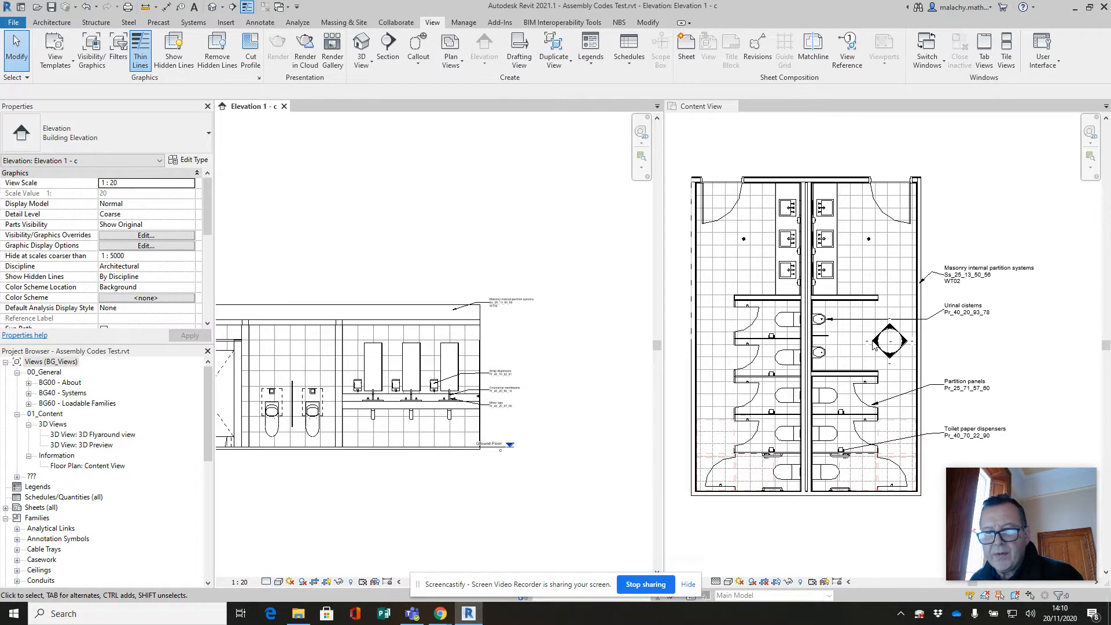
Step: Examine the product tags in the Elevation 1 - c view and close it, keeping the Content View floor plan open
scroll(506, 401, "up", 5)
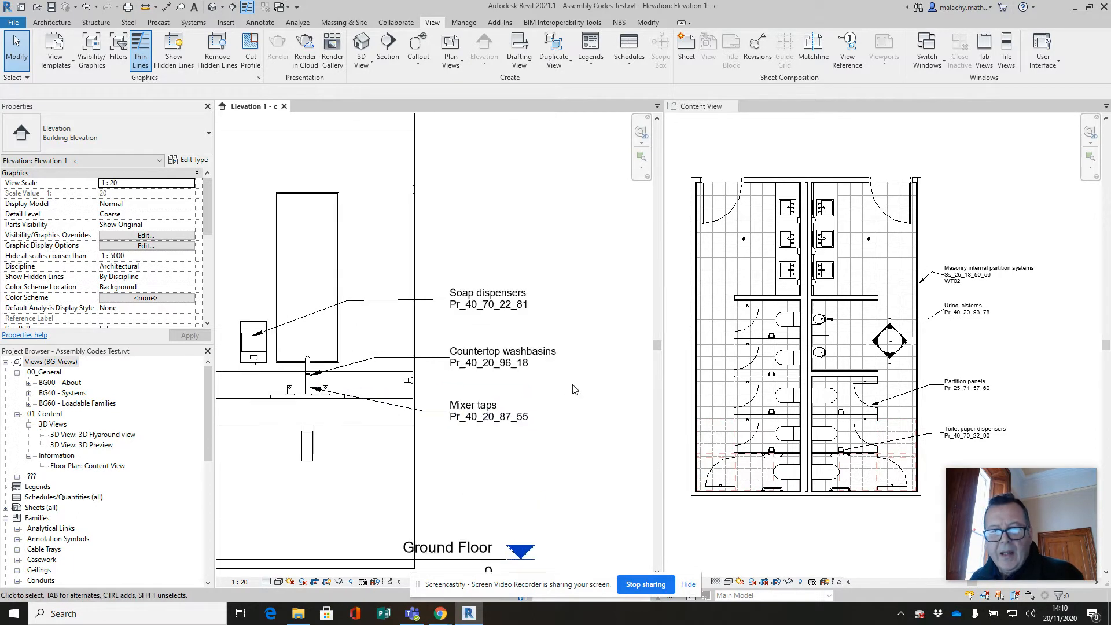
scroll(524, 457, "down", 4)
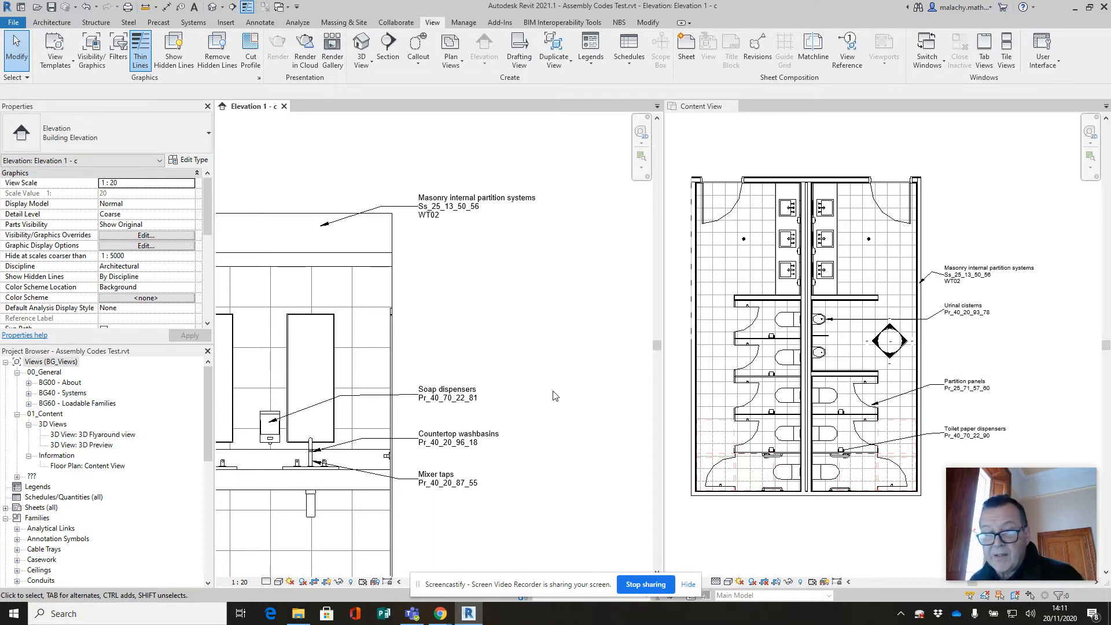
scroll(754, 387, "down", 2)
scroll(549, 412, "down", 2)
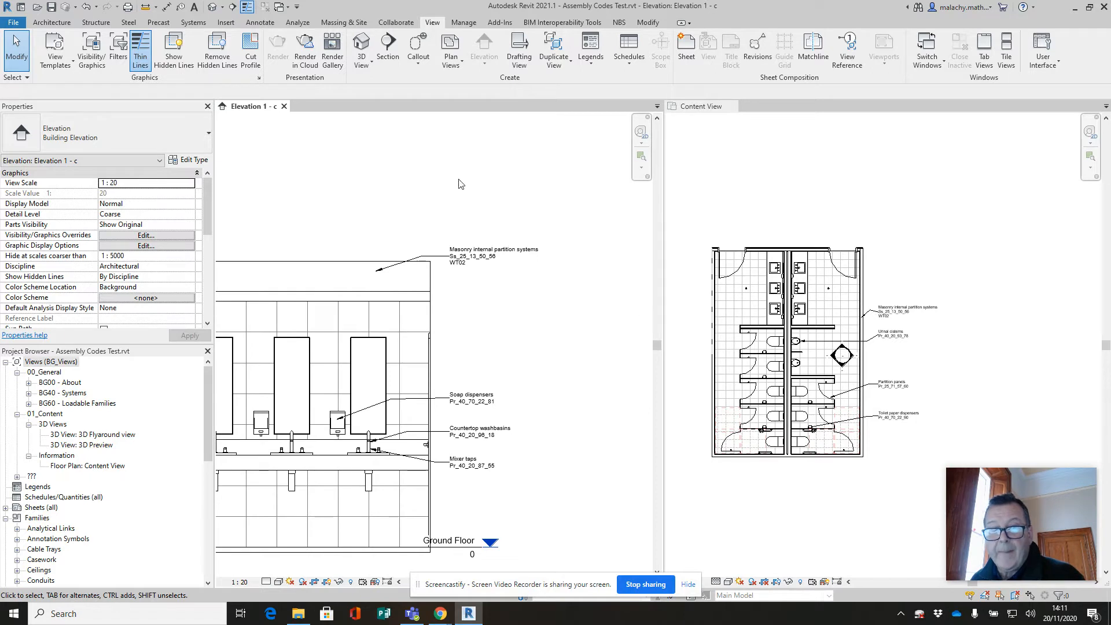
left_click(284, 107)
scroll(414, 372, "up", 2)
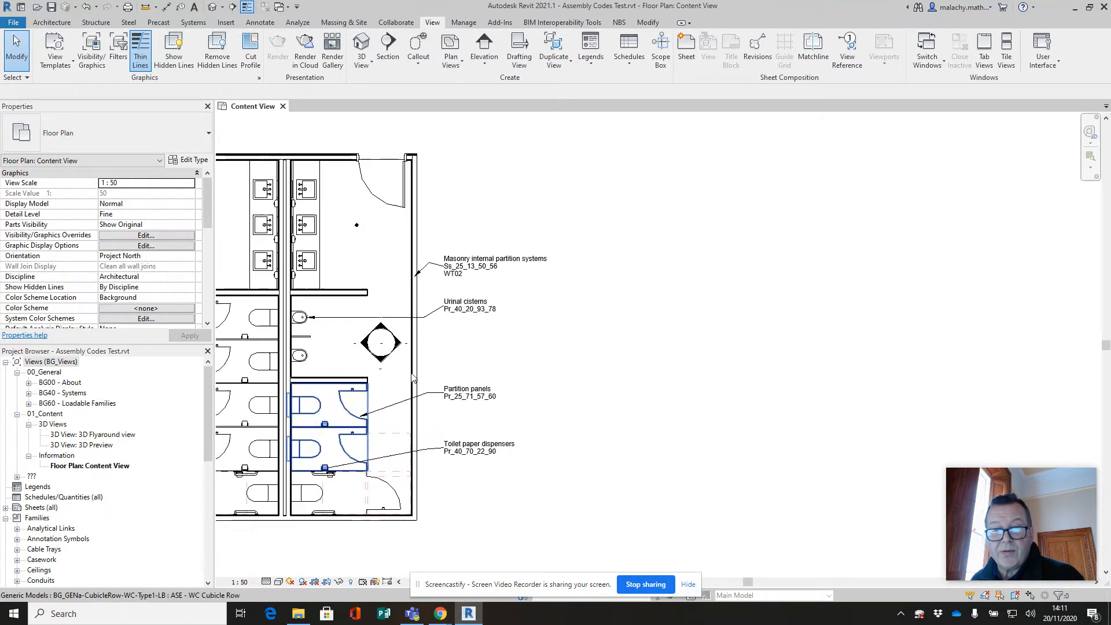
middle_click_drag(492, 351, 683, 339)
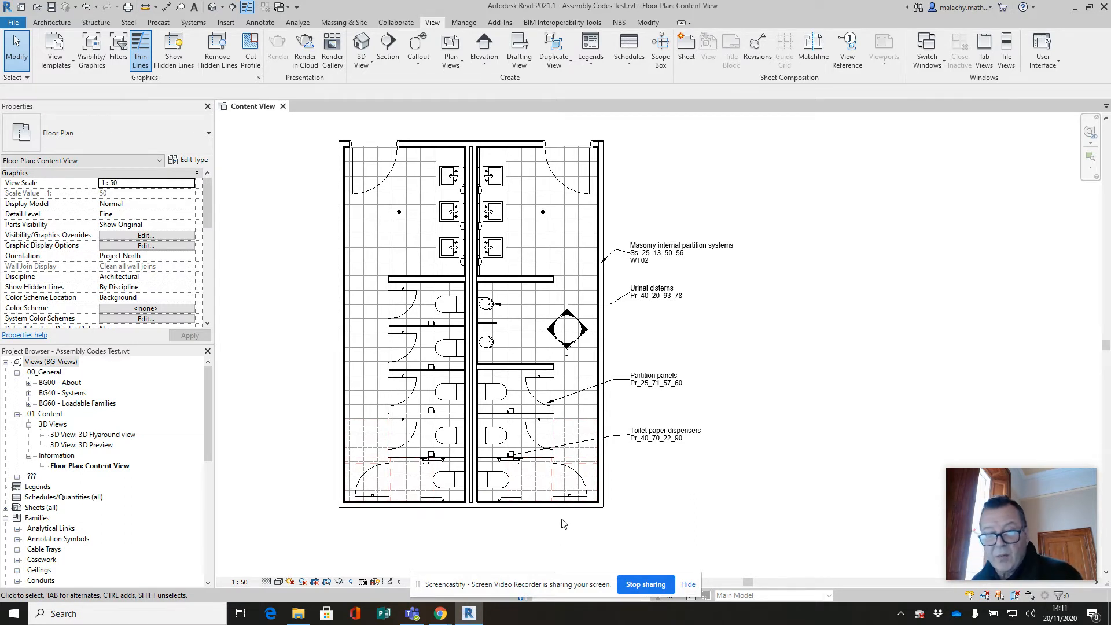
Step: Try the Content View floor plan at a scale of 1:10 and set it to 1:20
left_click(240, 582)
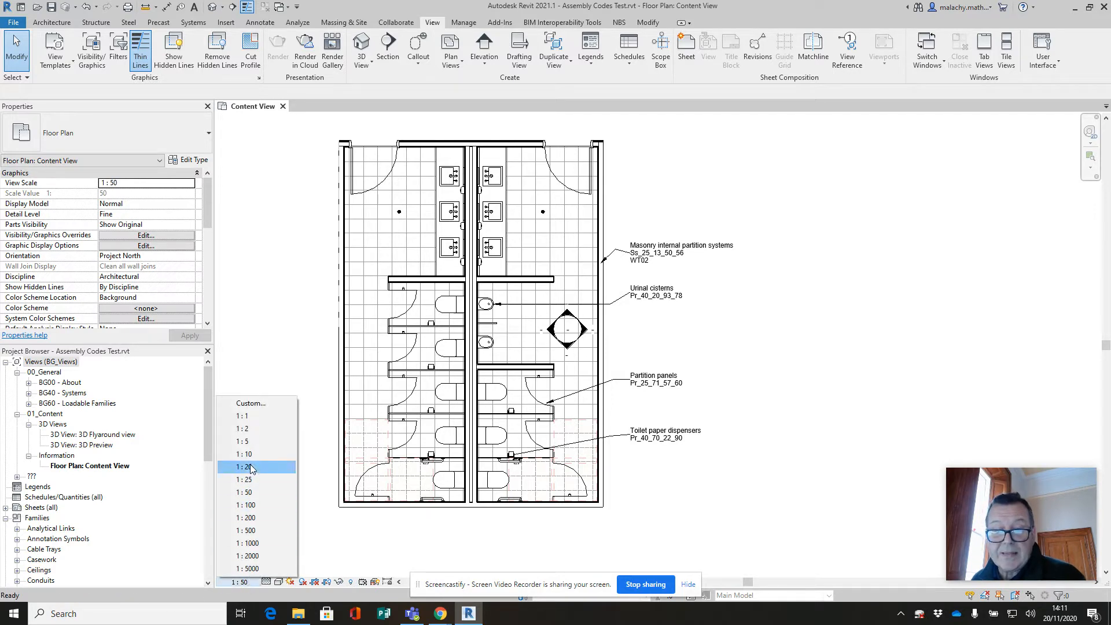
left_click(243, 454)
left_click(239, 582)
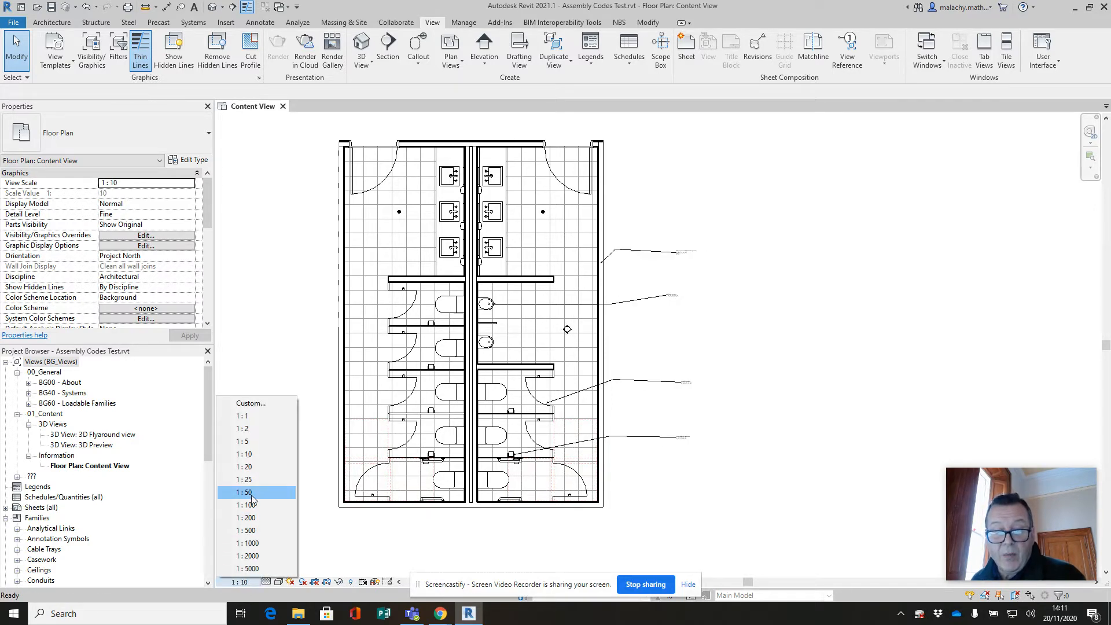
left_click(243, 467)
scroll(673, 309, "up", 2)
scroll(674, 310, "up", 2)
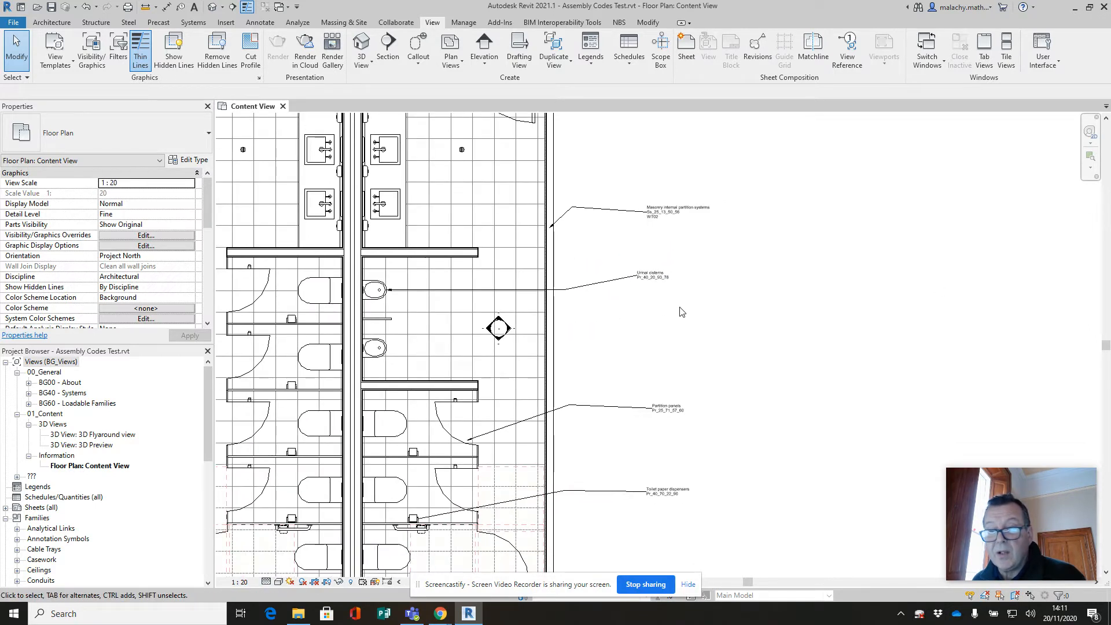
Step: Switch to File Explorer and review the tag families saved in the 09 My Revit Tags folder
left_click(298, 614)
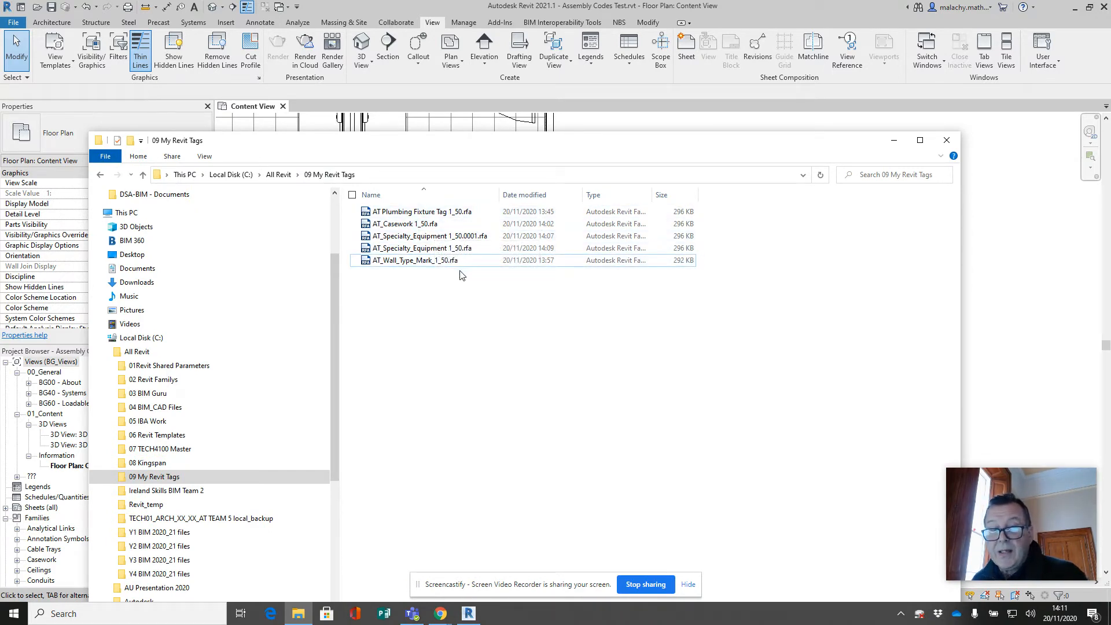
mouse_move(666, 146)
left_mouse_down()
mouse_move(848, 236)
mouse_move(1110, 166)
left_mouse_up()
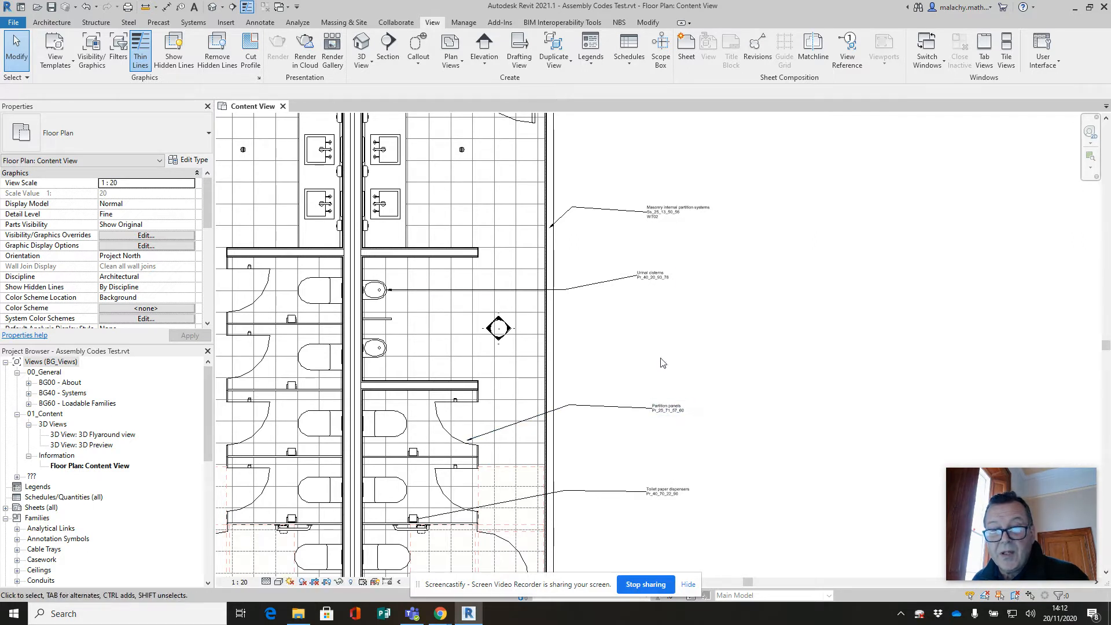
Step: Try the Anno_Tag_Wall_Type_Mark 12mm type on the masonry partition wall tag and change it to AT_Wall_Type_Mark_1_20 12mm
left_click(654, 219)
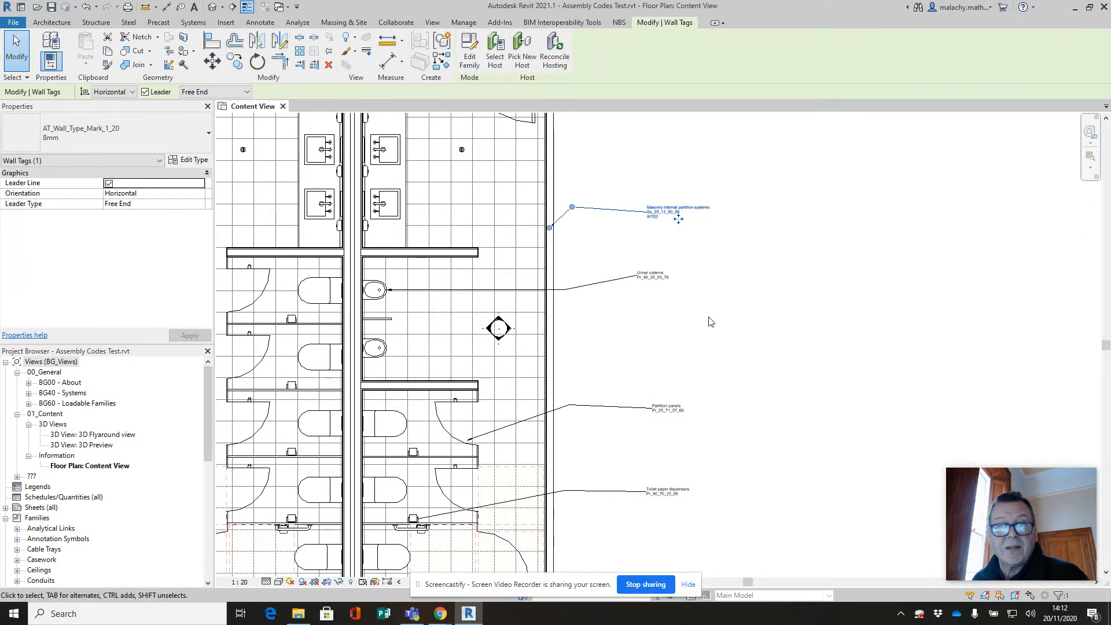
left_click(189, 137)
left_click(51, 205)
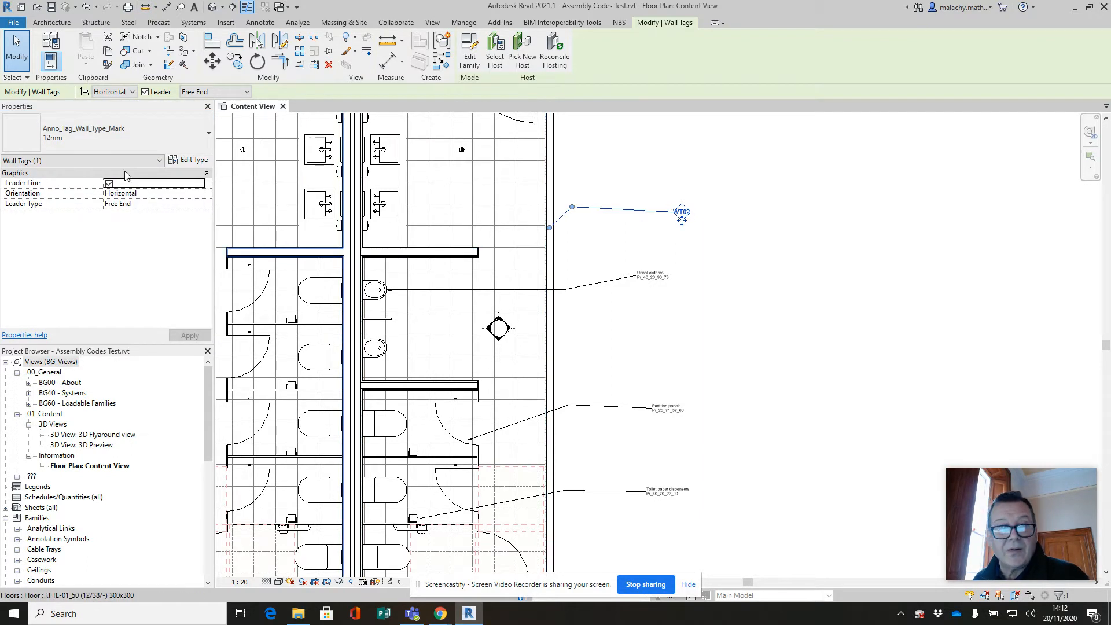
left_click(160, 138)
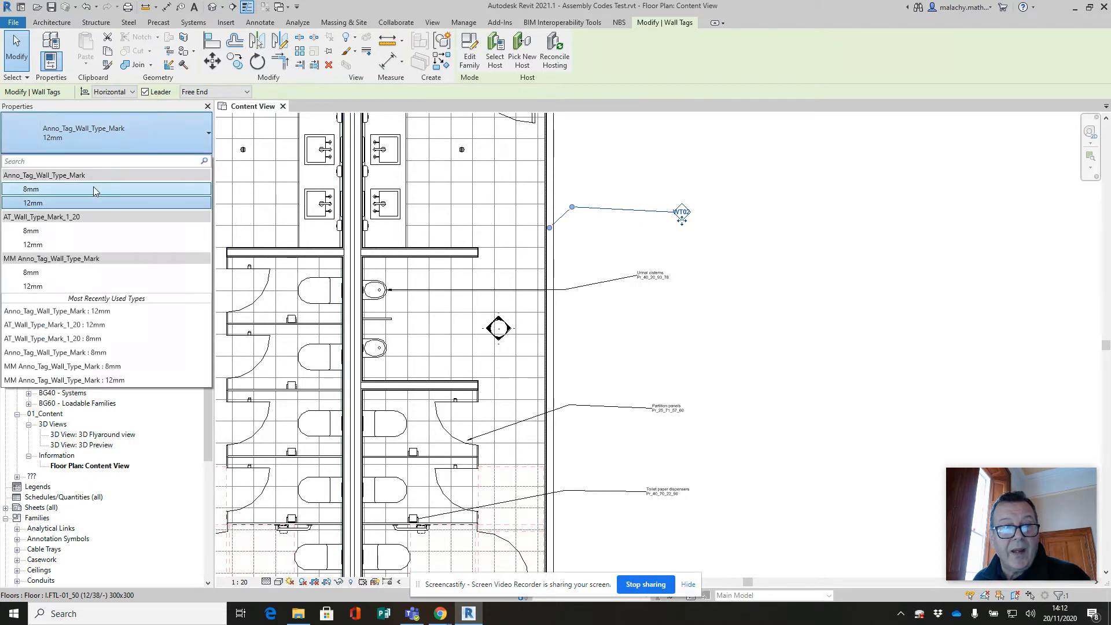
left_click(51, 244)
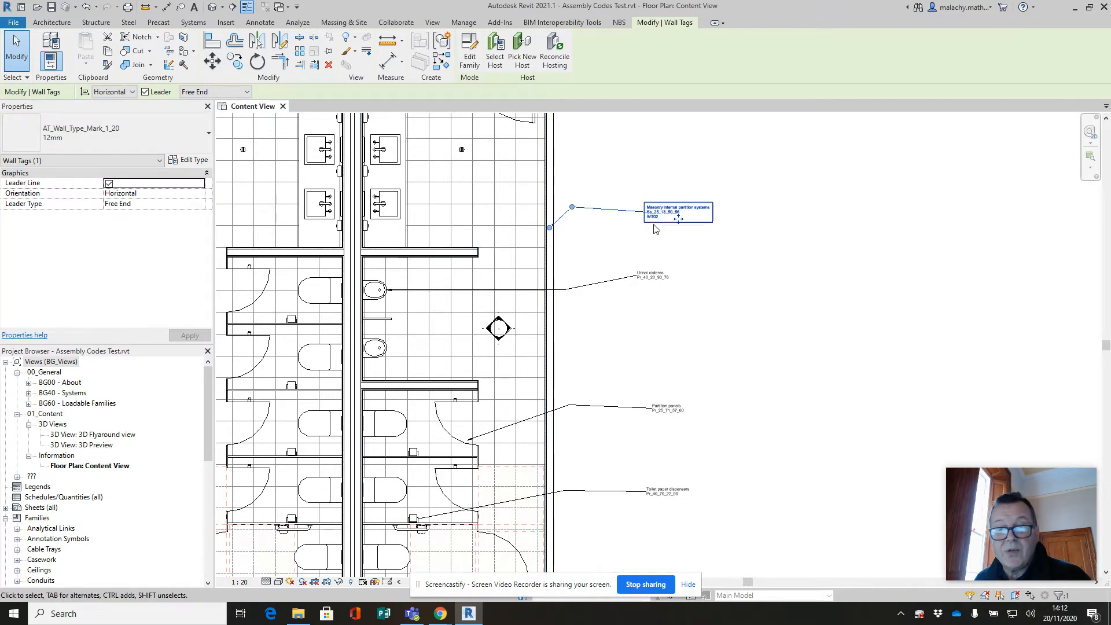
scroll(665, 232, "up", 3)
scroll(674, 237, "down", 1)
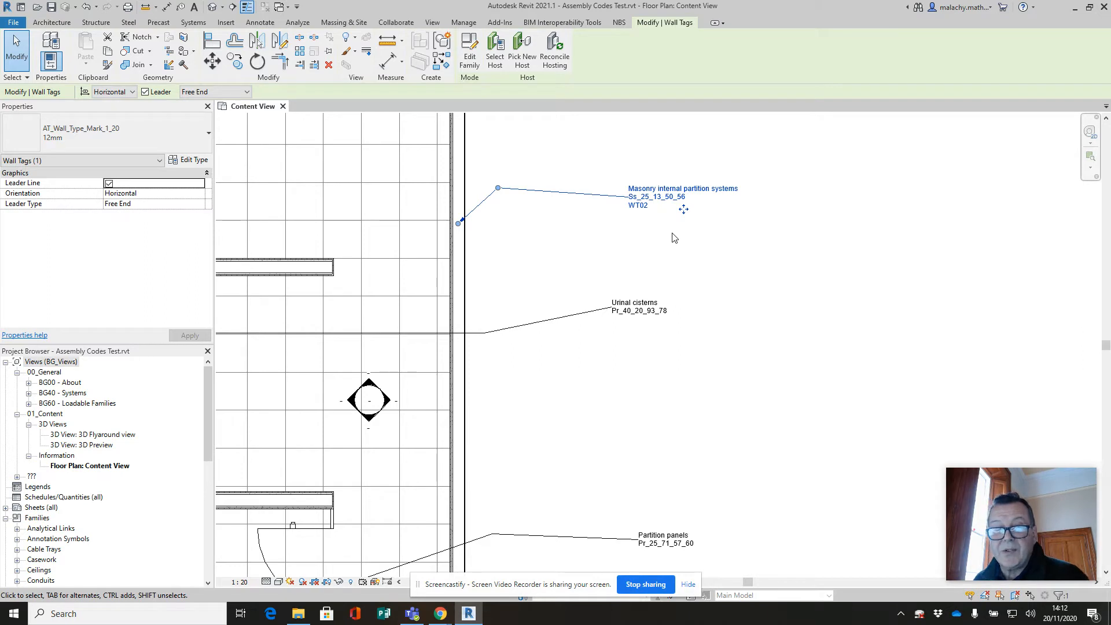
left_click(650, 201)
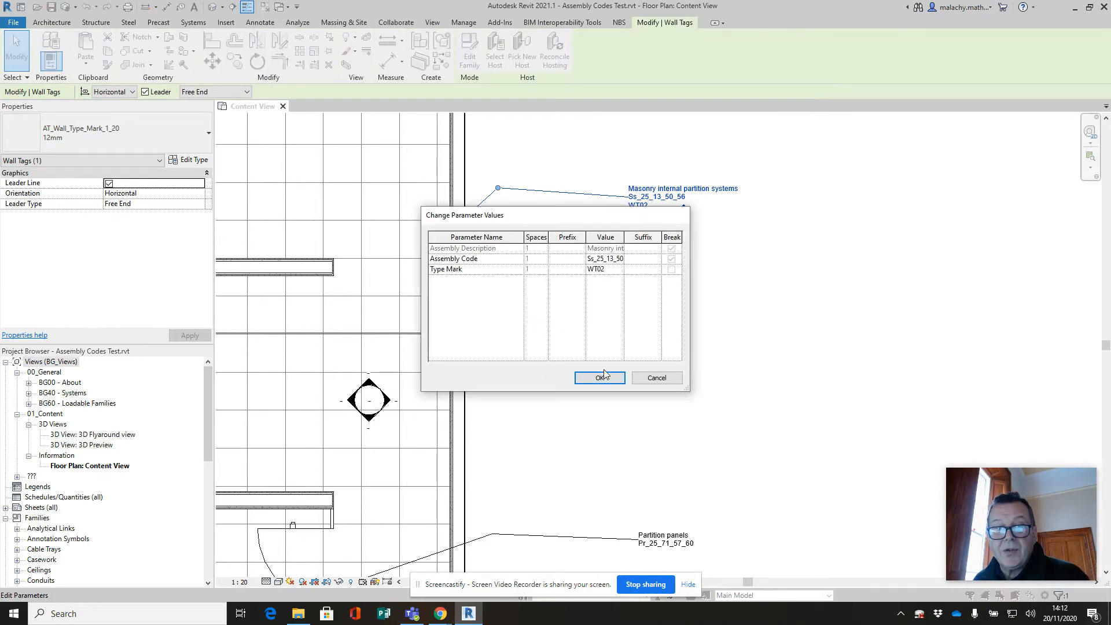
left_click(656, 377)
Step: Open the wall tag's family for editing and save it as AT_Wall_Type_Mark_1_20.rfa in the 09 My Revit Tags folder
left_click(469, 56)
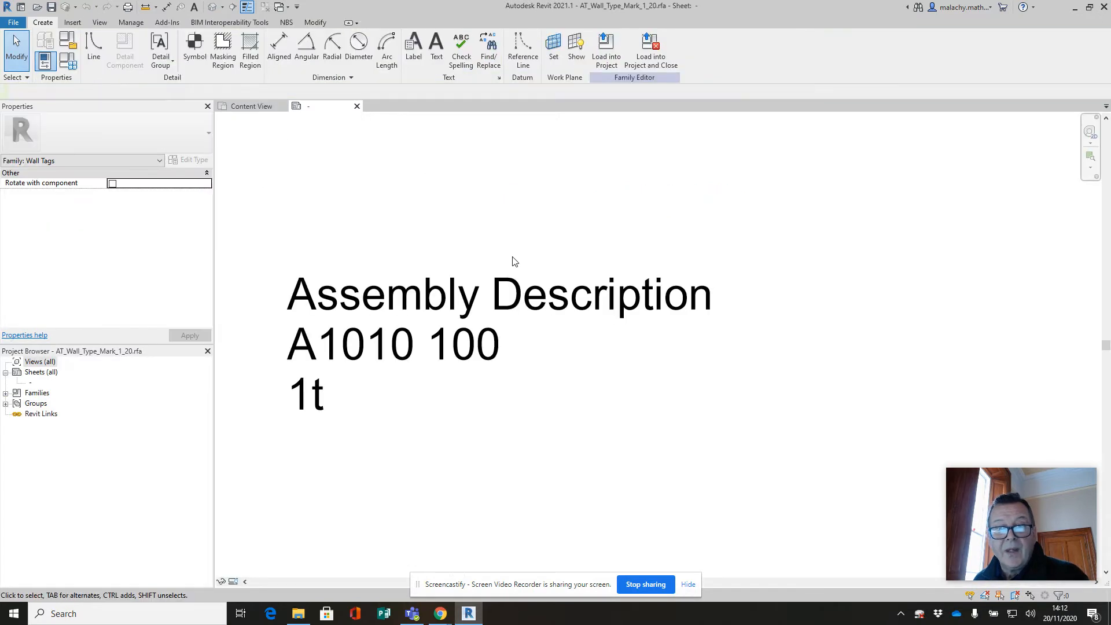
left_click(11, 23)
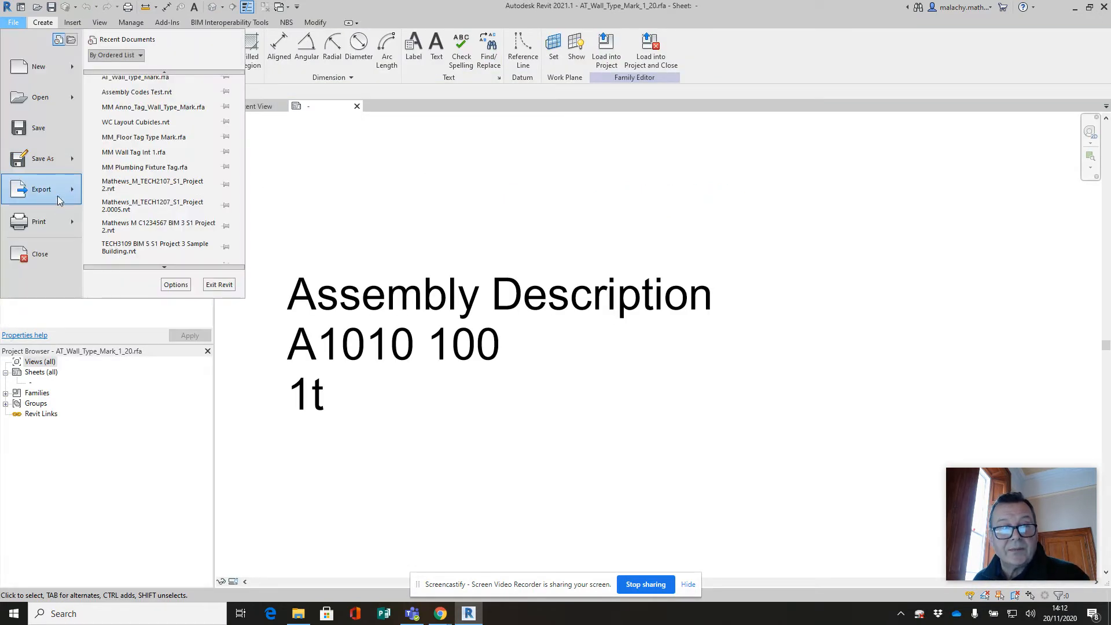
mouse_move(54, 167)
left_click(132, 150)
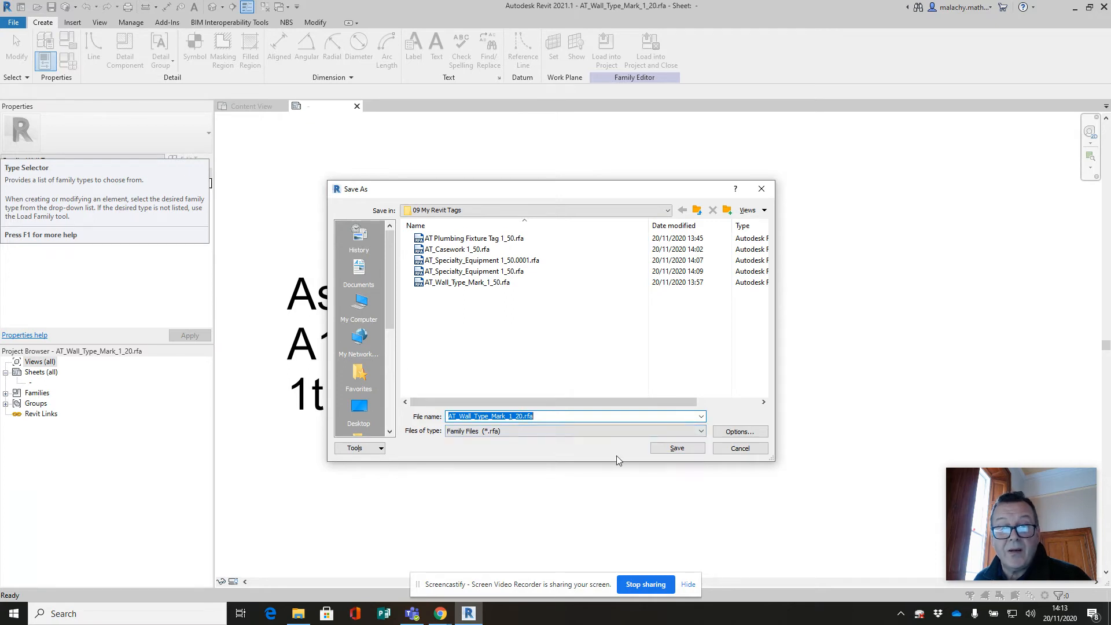
left_click(671, 449)
Step: Set the text size of the tag label's 3mm type to 4 mm
left_click(373, 331)
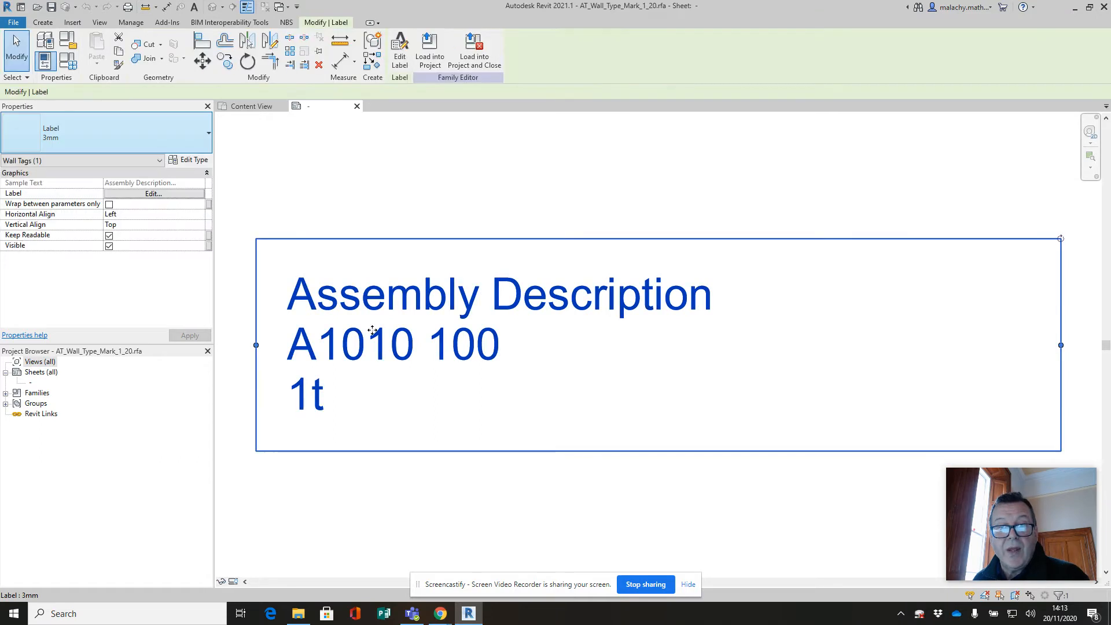
left_click(188, 161)
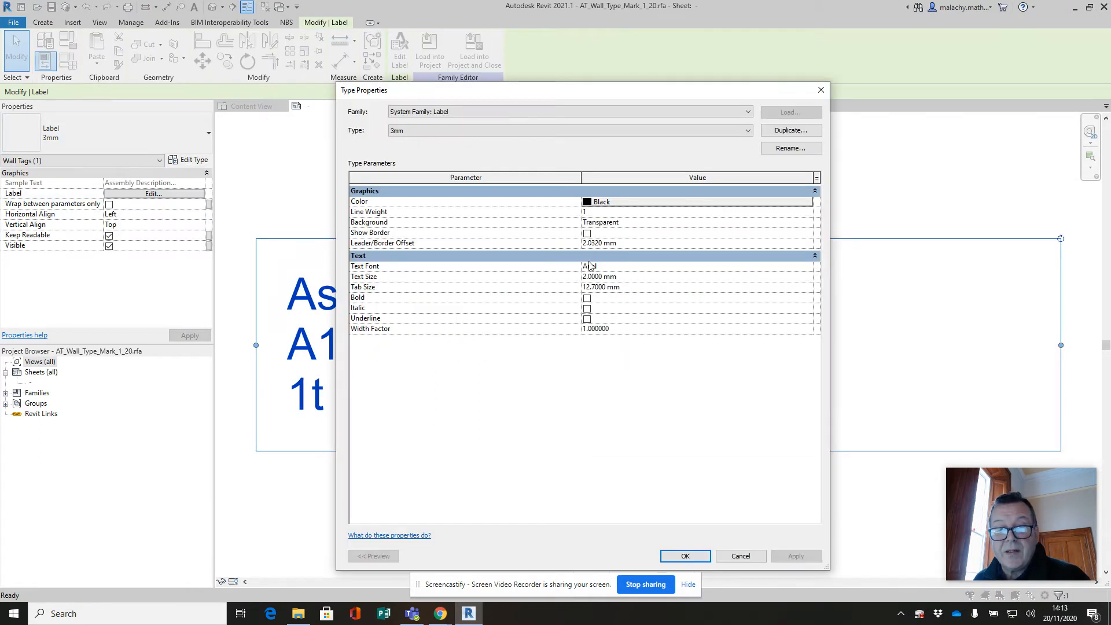
left_click_drag(588, 278, 575, 280)
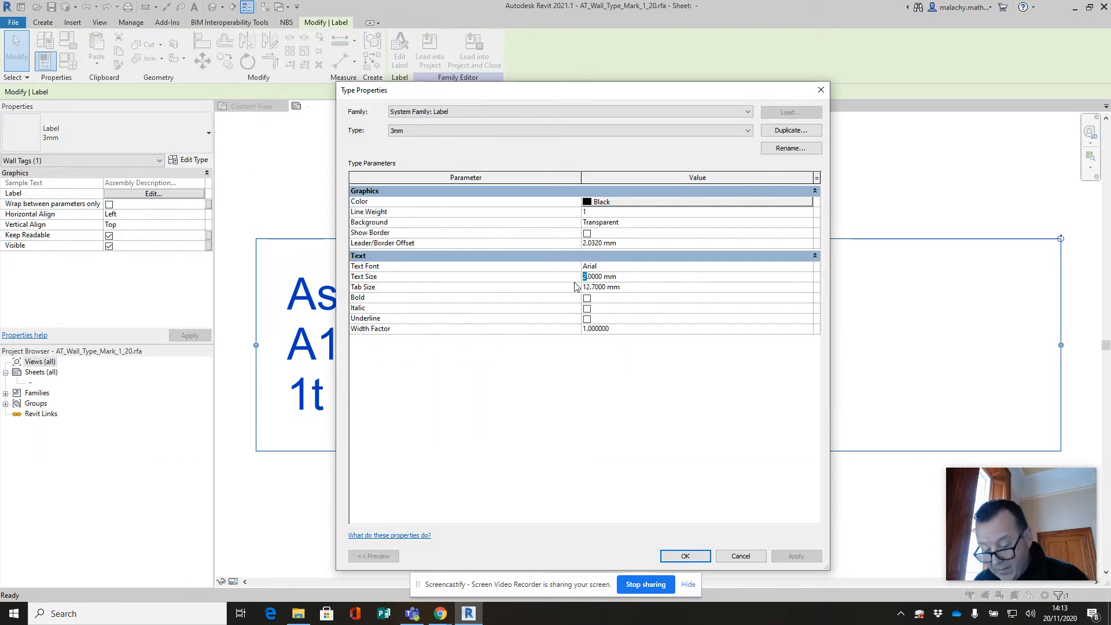
type("4")
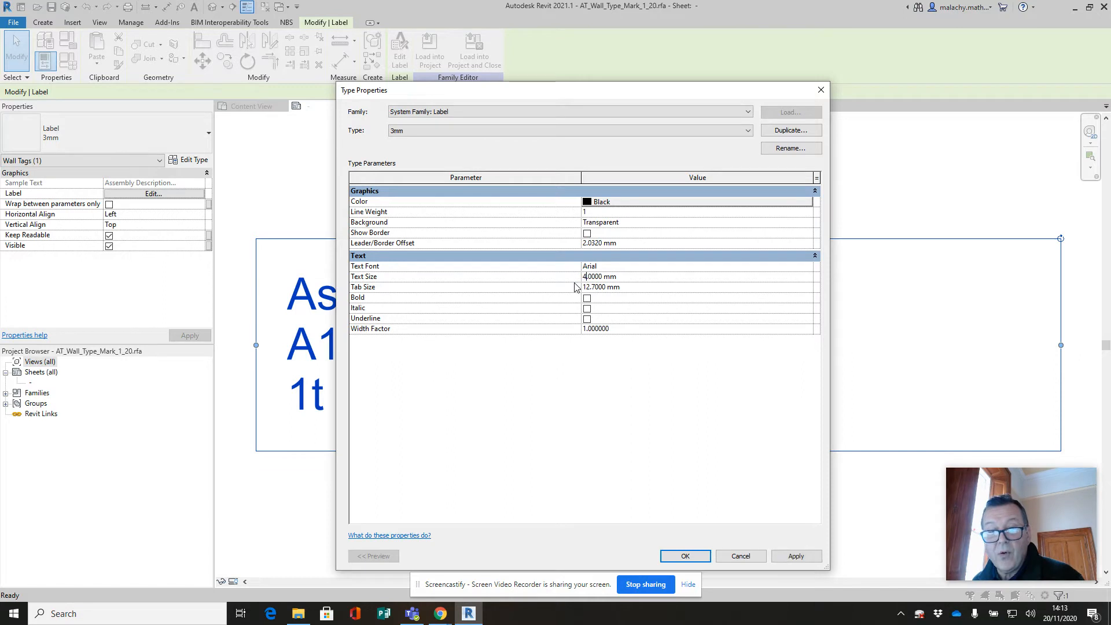
left_click(784, 556)
left_click(676, 556)
Step: Widen the label box so that Assembly Description fits on a single line
scroll(678, 401, "down", 2)
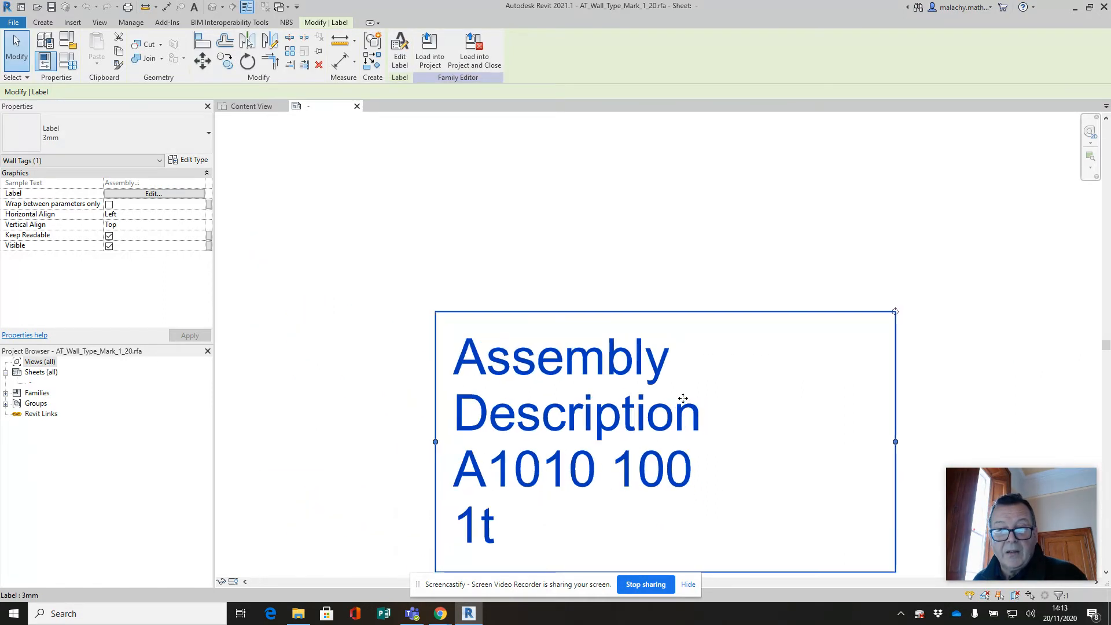
left_click_drag(679, 400, 646, 351)
left_click_drag(862, 392, 975, 391)
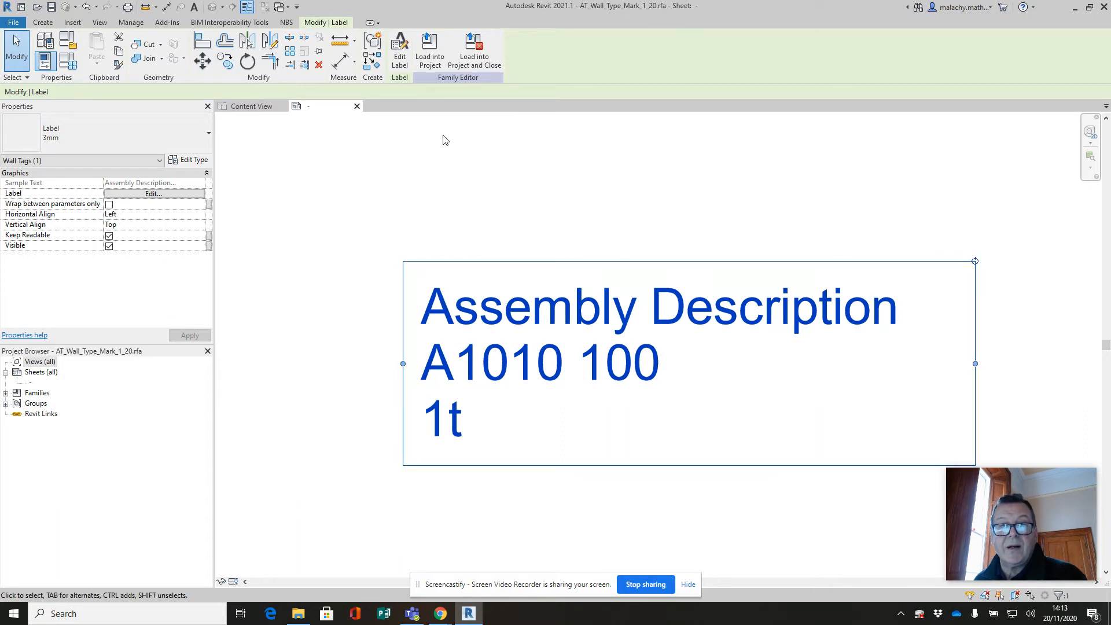
Step: Load the edited wall tag family into the project, overwriting the existing version and its parameter values
left_click(430, 50)
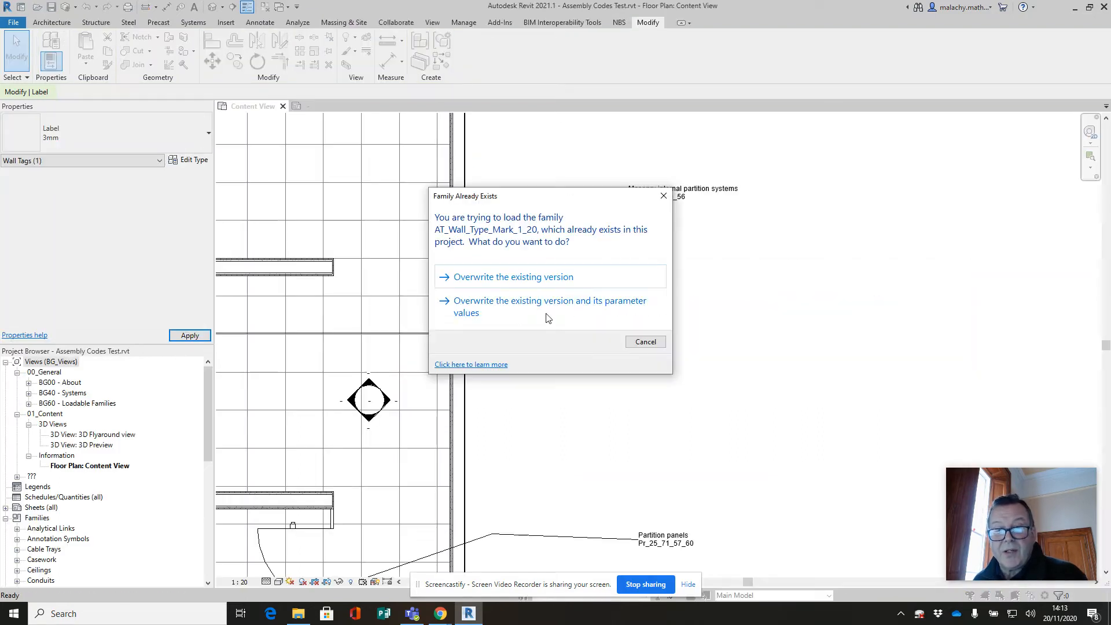
left_click(549, 313)
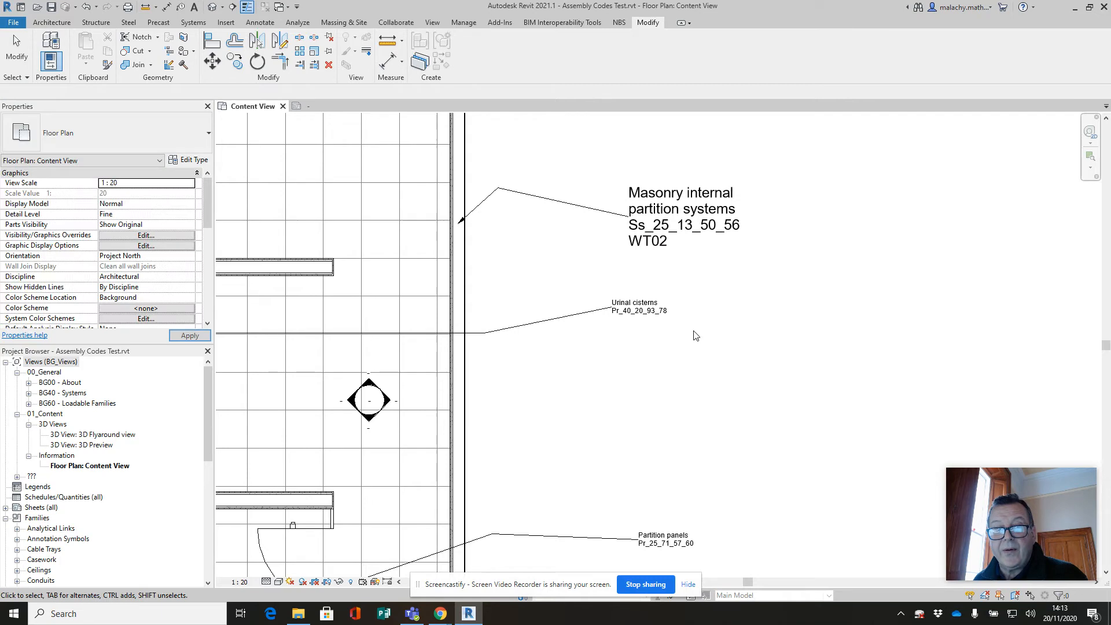
Step: Move the masonry partition wall tag slightly upward in the plan and adjust its leader elbow so the leader meets the text horizontally
left_click(666, 239)
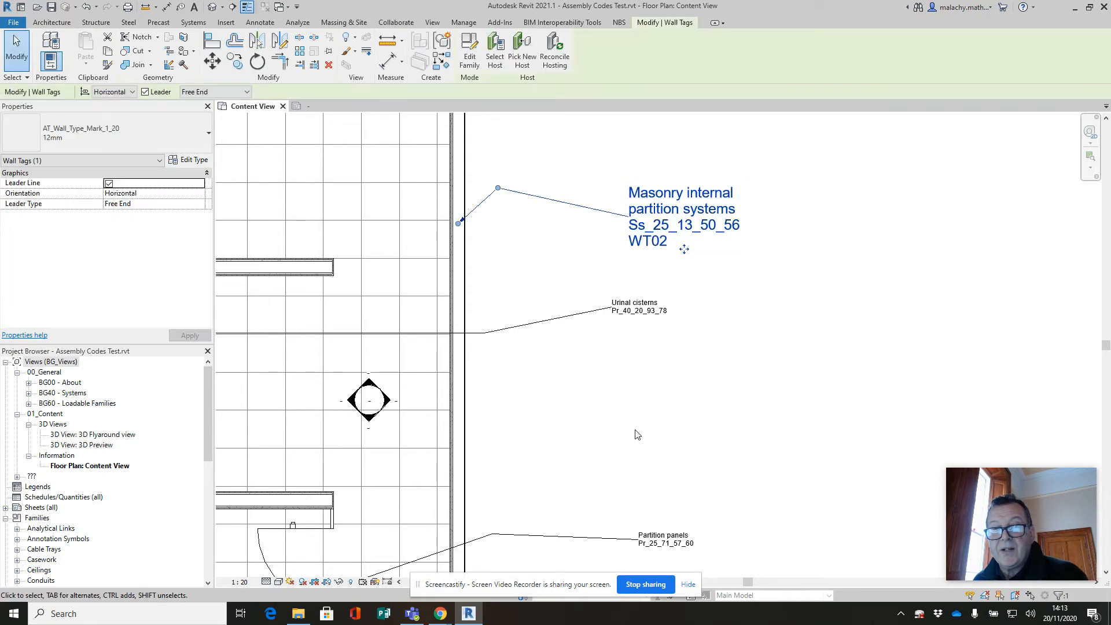
scroll(601, 363, "down", 2)
scroll(608, 365, "down", 3)
middle_click_drag(625, 367, 678, 330)
scroll(679, 330, "up", 1)
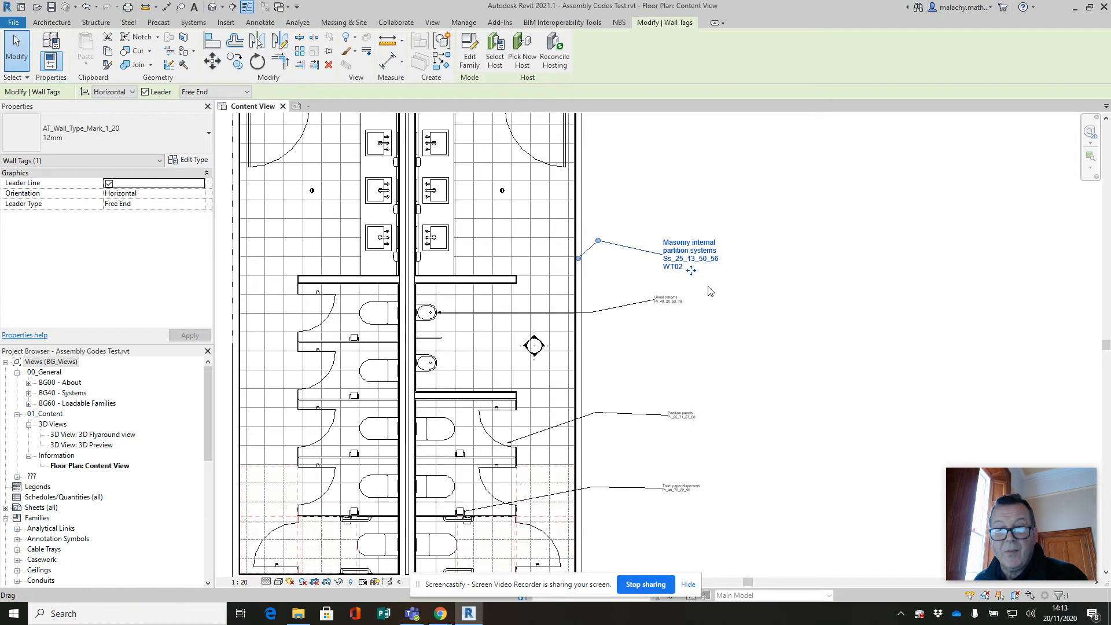
left_click_drag(693, 277, 684, 254)
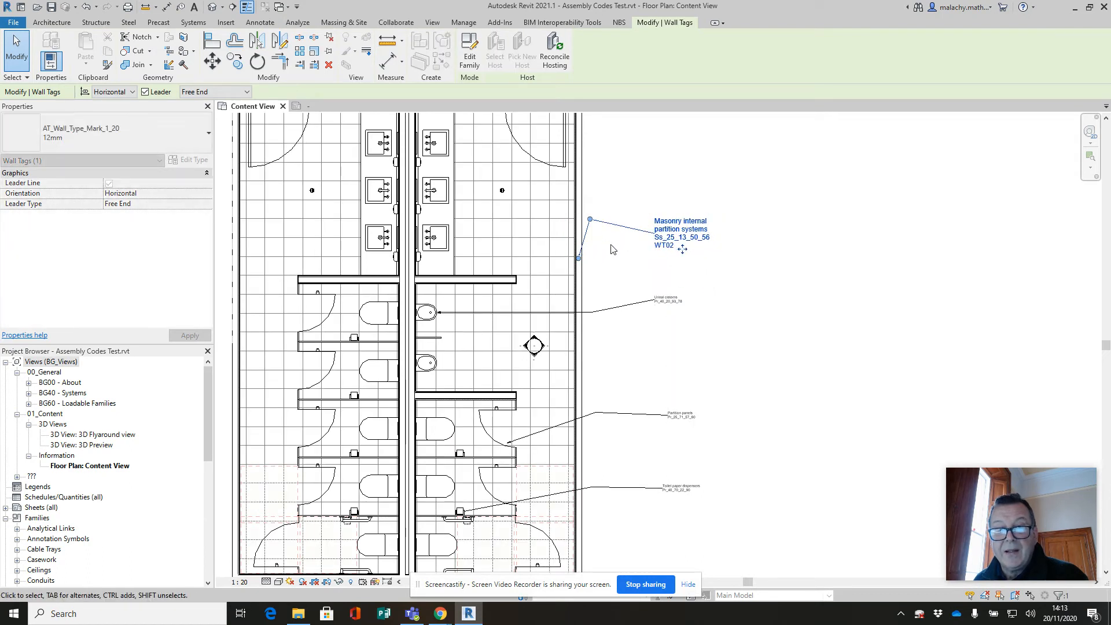
left_click_drag(589, 220, 619, 234)
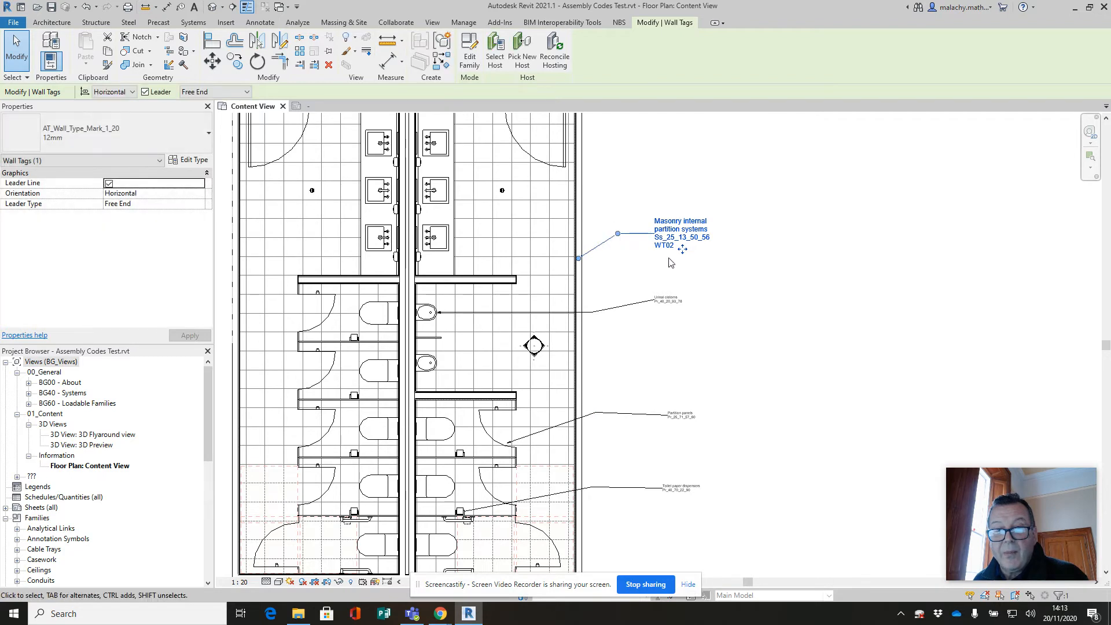
Step: Inspect the resized wall tag in the plan and check the 09 My Revit Tags folder for the saved AT_Wall_Type_Mark_1_20.rfa file
scroll(670, 262, "up", 2)
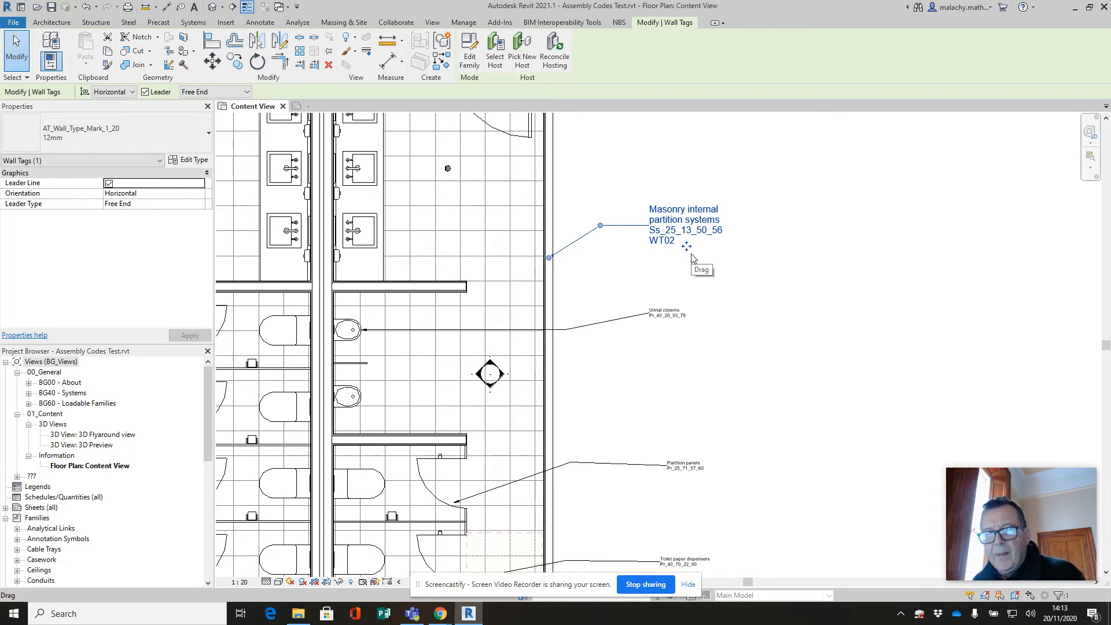
scroll(669, 332, "down", 4)
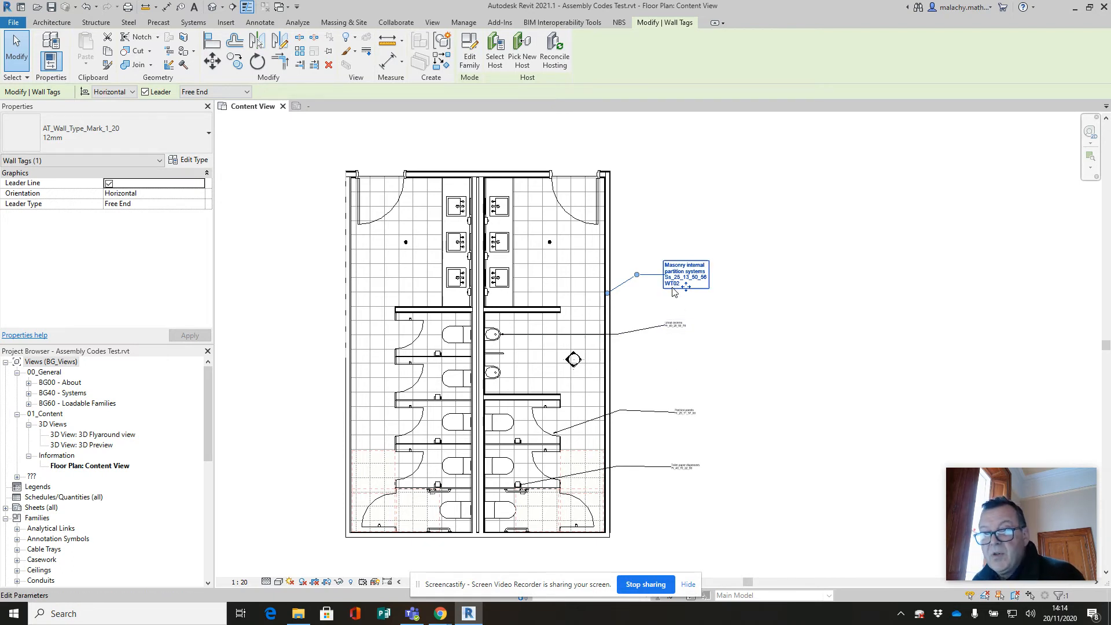
scroll(682, 286, "up", 3)
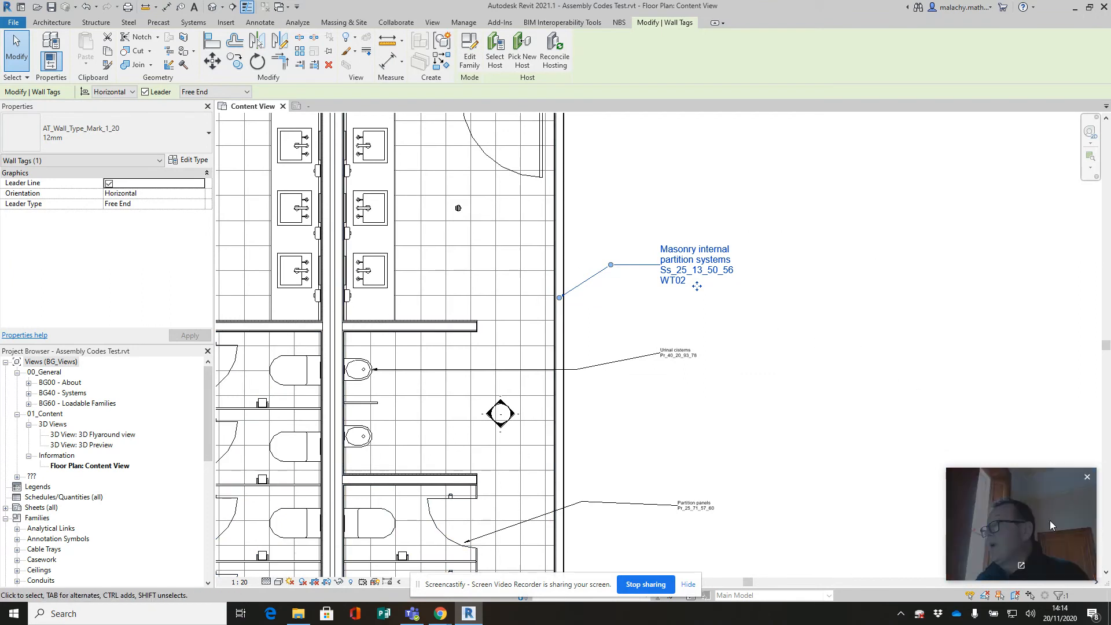
left_click_drag(1110, 191, 532, 149)
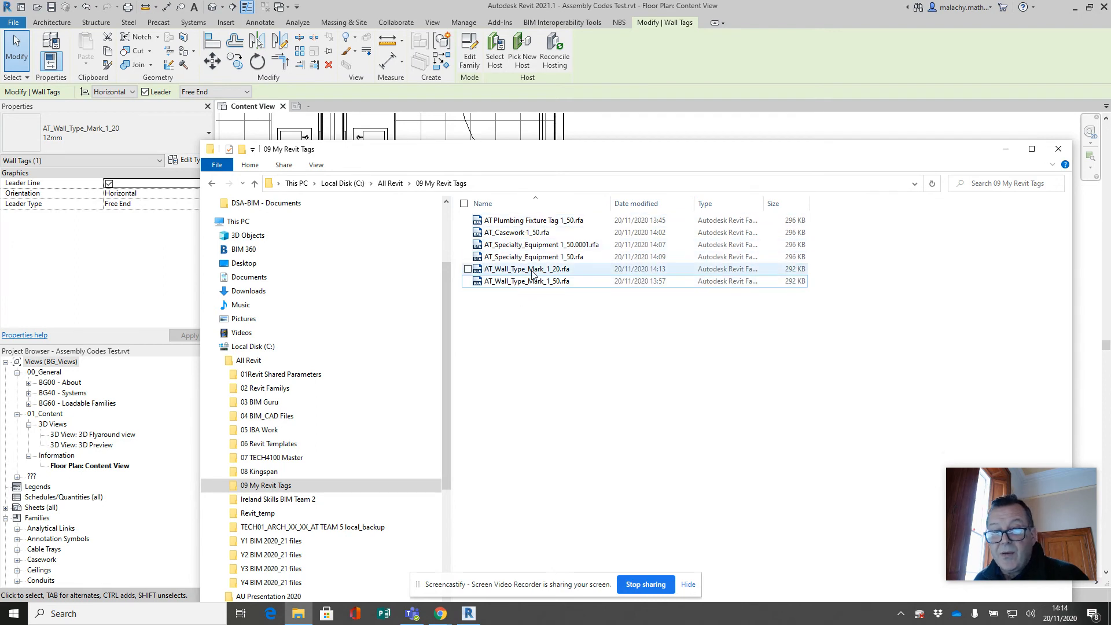
Step: Clear the folder window from the plan and examine the Identity Data in the type properties of the tagged masonry partition wall
left_click(548, 282)
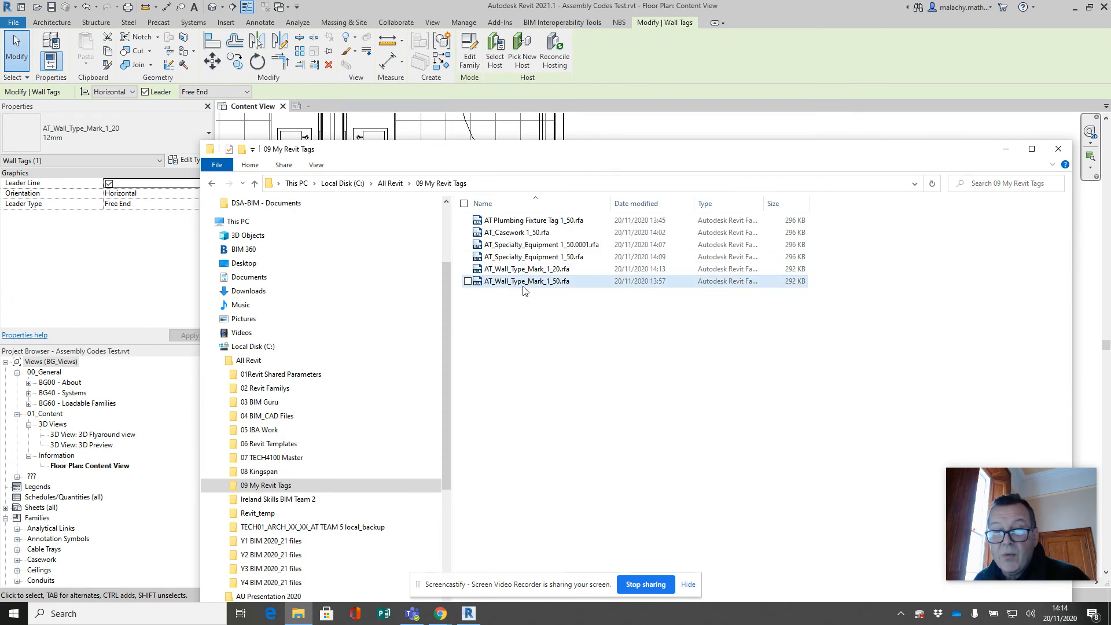
left_click_drag(603, 155, 1110, 182)
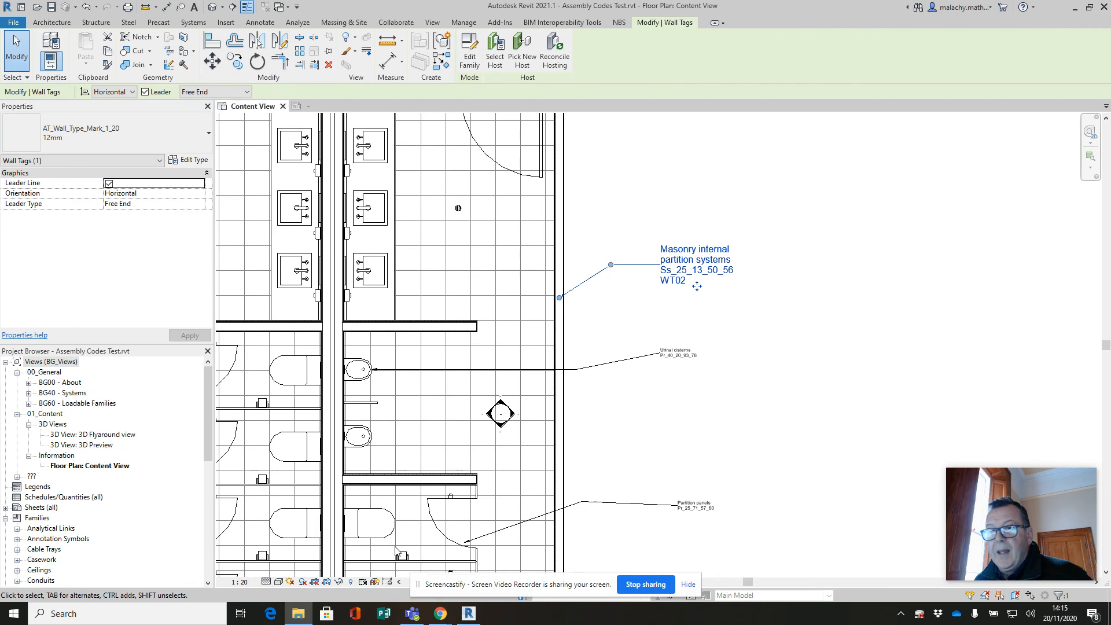
left_click(558, 440)
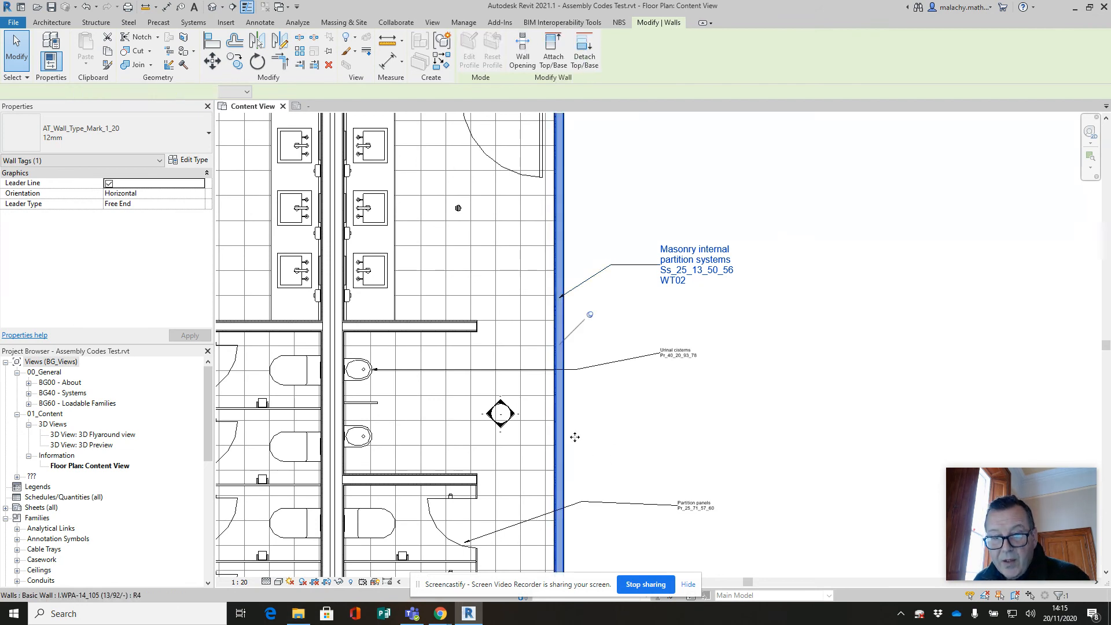
left_click(191, 159)
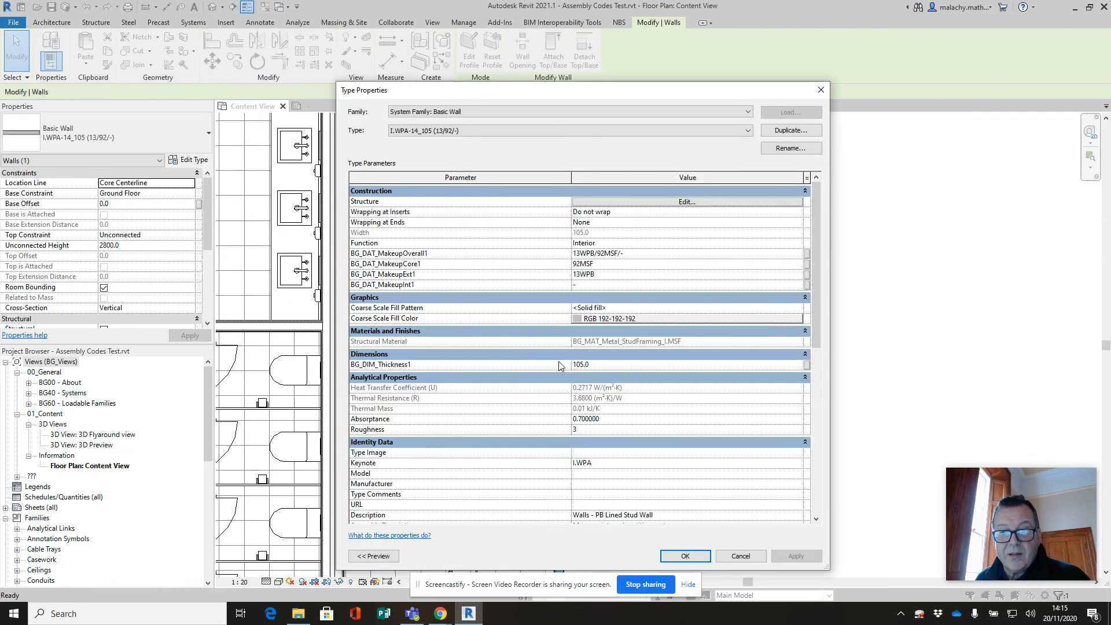
scroll(630, 478, "down", 5)
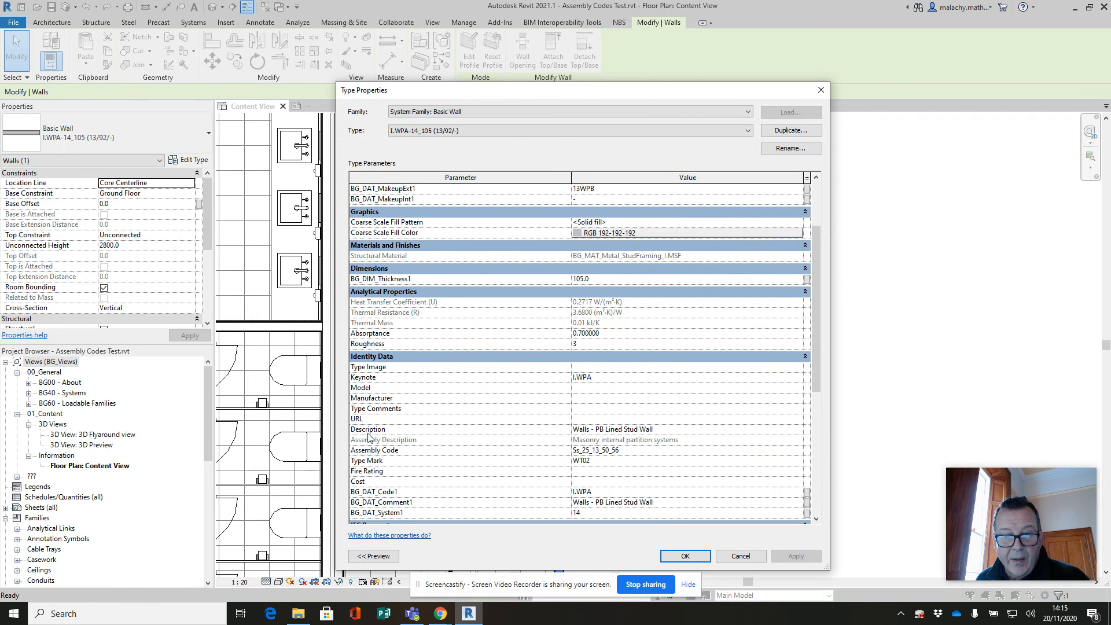
scroll(376, 462, "down", 2)
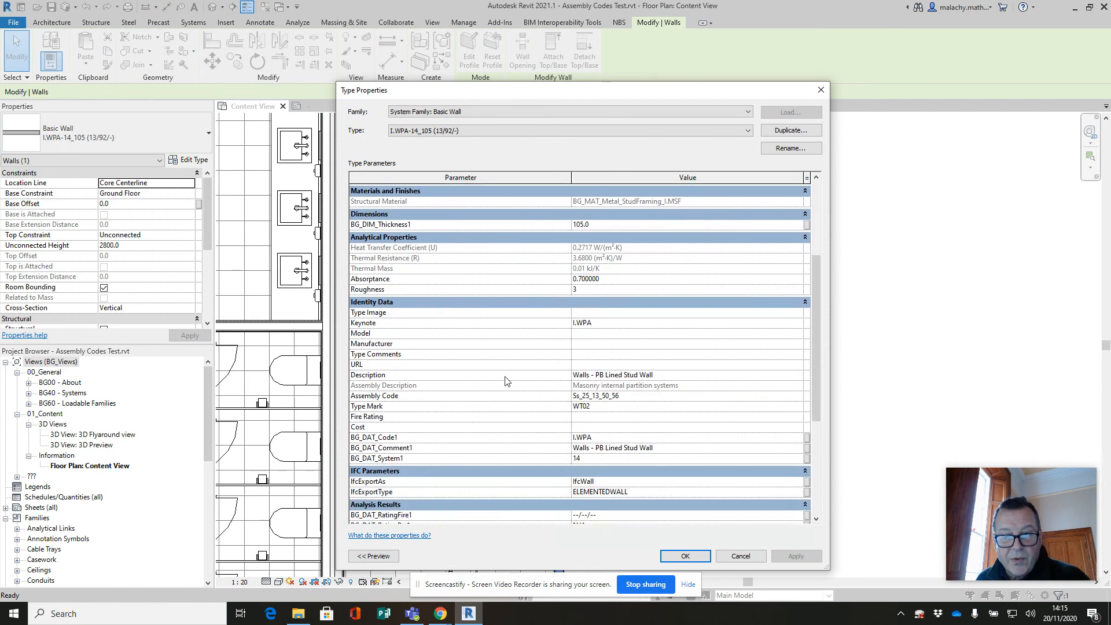